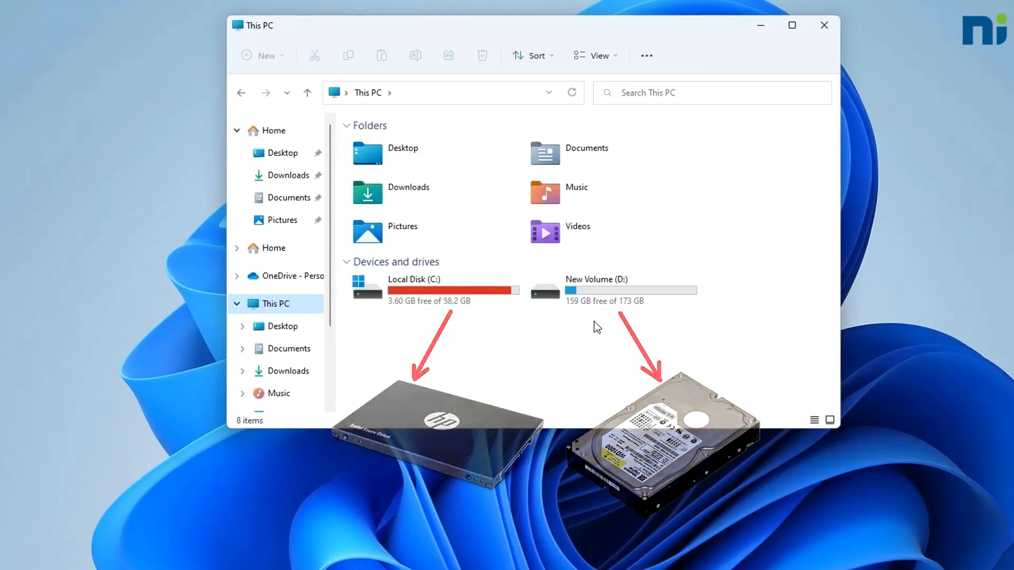
Step: Look through the contents of New Volume (D:) and close the folder window
{"action": "double_click", "coordinate": [607, 297]}
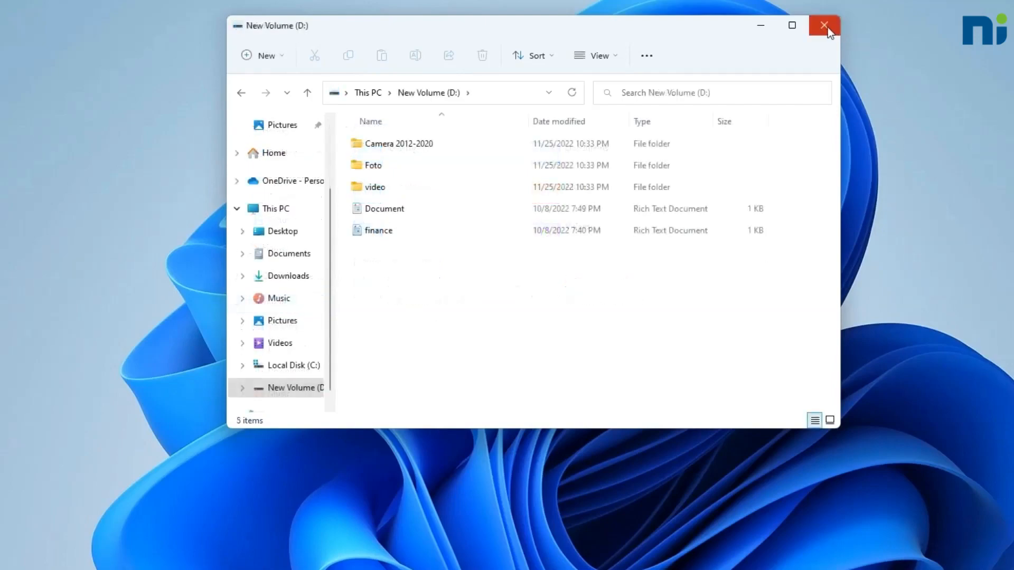
{"action": "left_click", "coordinate": [823, 25]}
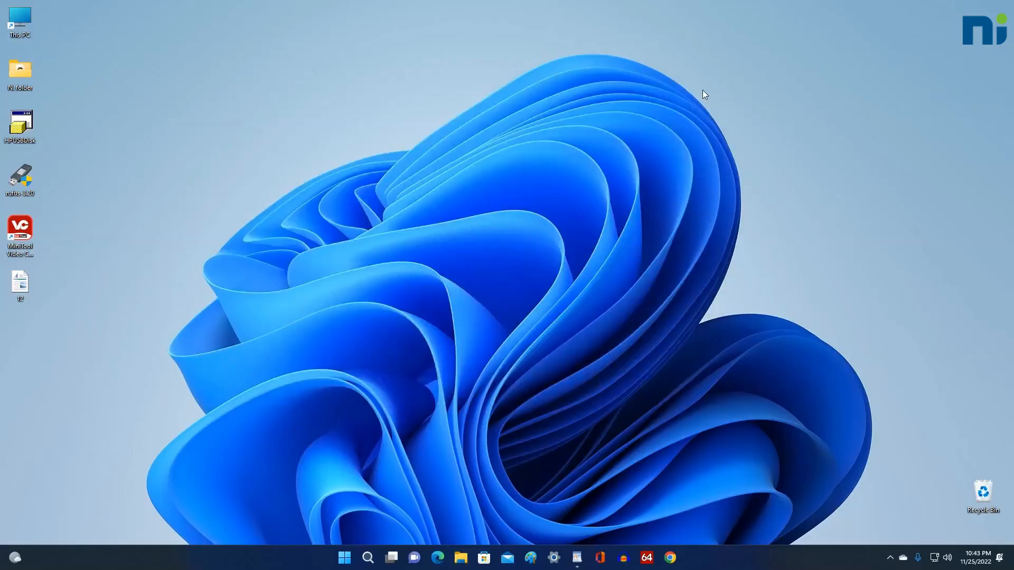
Step: Open Disk Management in a widened, repositioned window and check whether the C: partition offers volume extension
{"action": "right_click", "coordinate": [344, 559]}
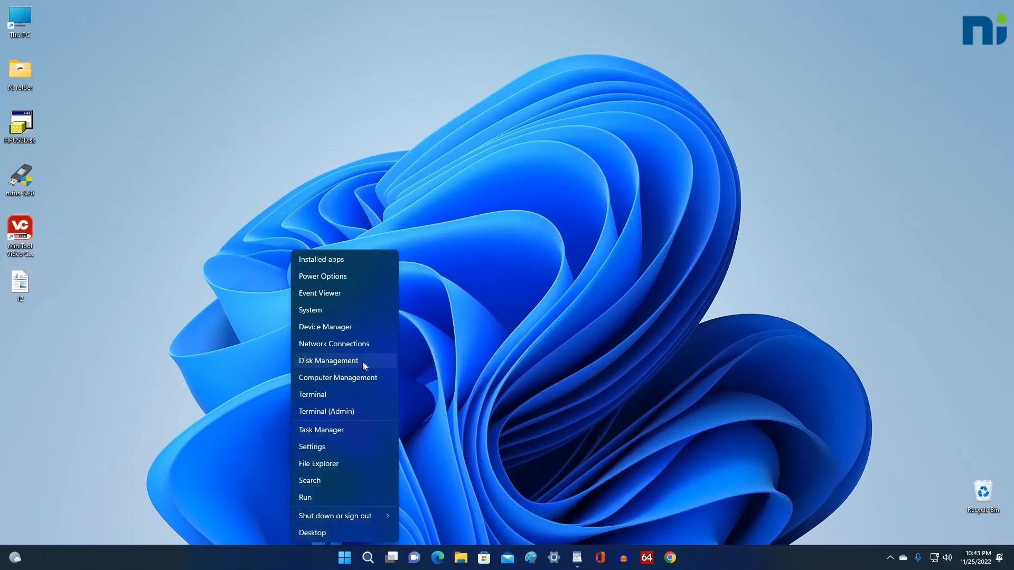
{"action": "left_click", "coordinate": [382, 363]}
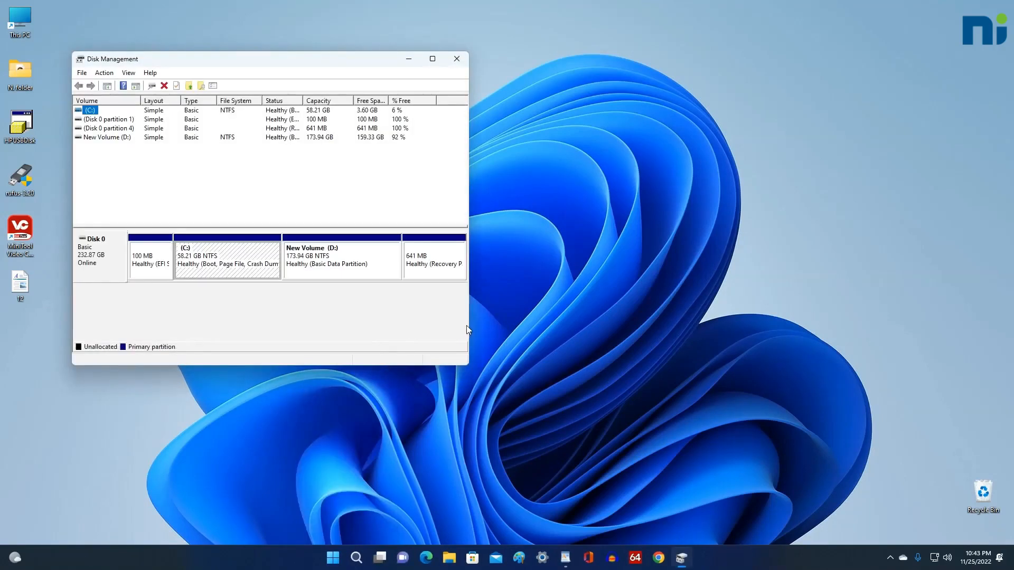
{"action": "left_click_drag", "start_coordinate": [469, 326], "coordinate": [607, 326]}
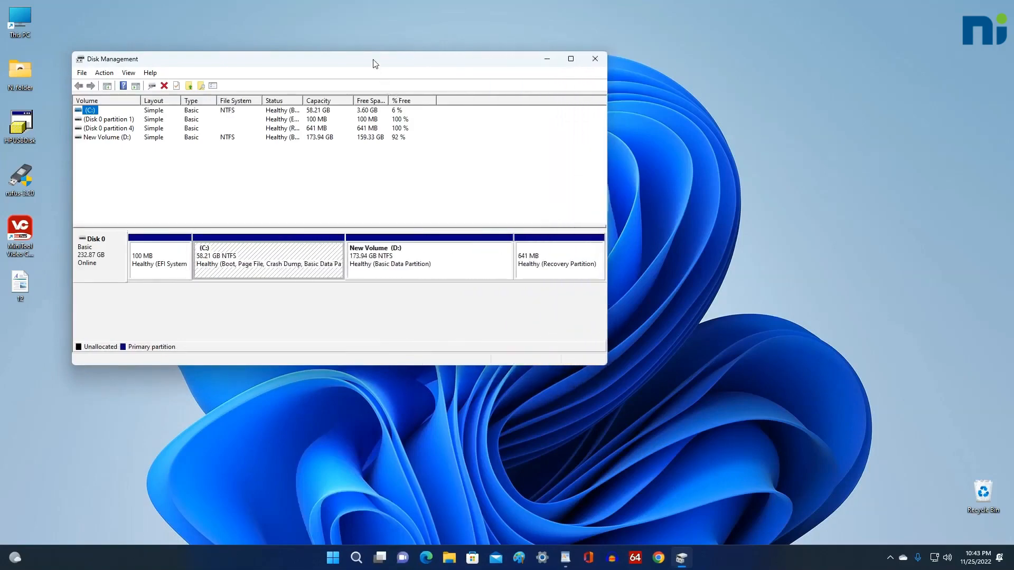
{"action": "left_click_drag", "start_coordinate": [374, 63], "coordinate": [502, 110]}
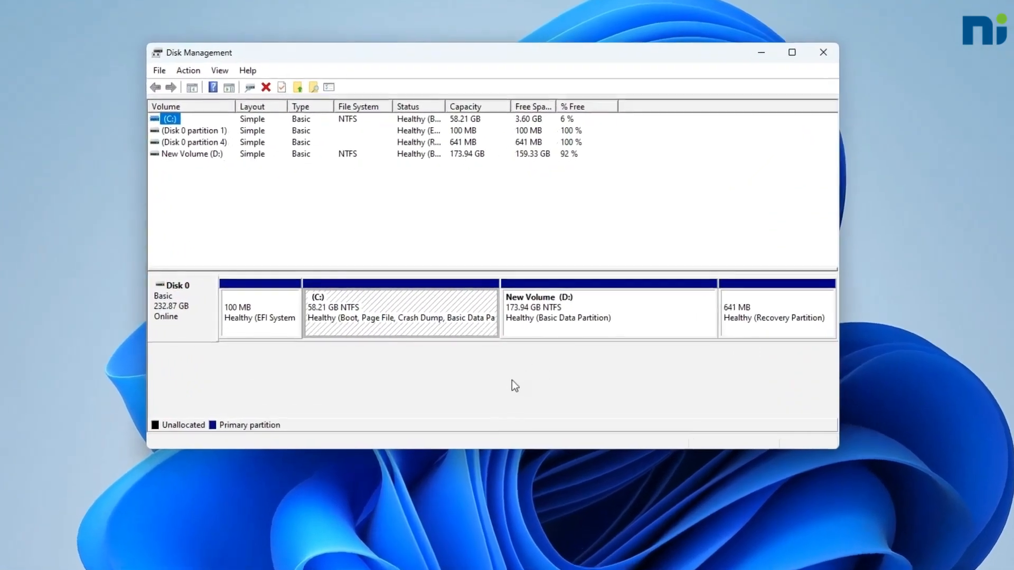
{"action": "right_click", "coordinate": [442, 310]}
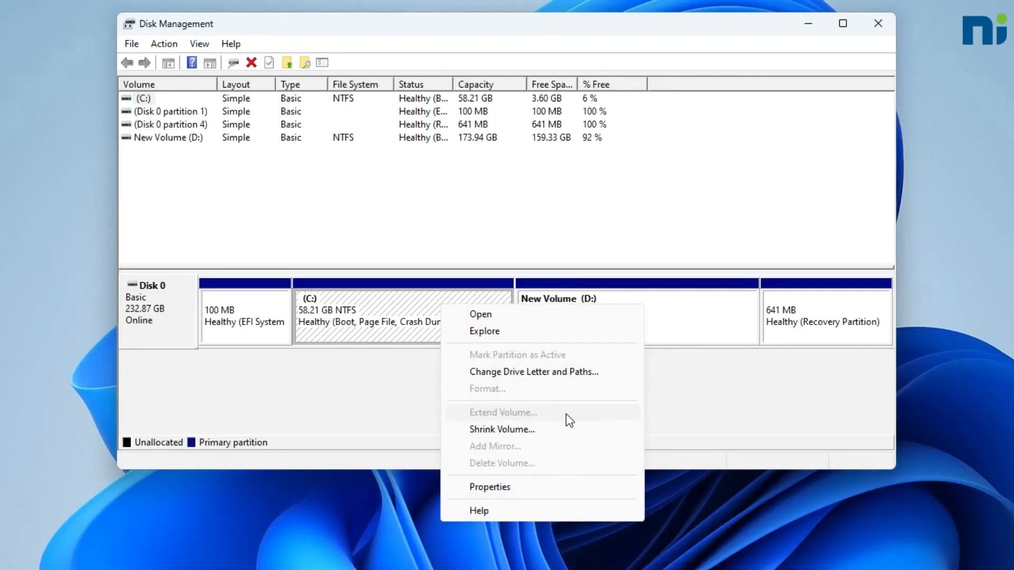
{"action": "left_click", "coordinate": [667, 417]}
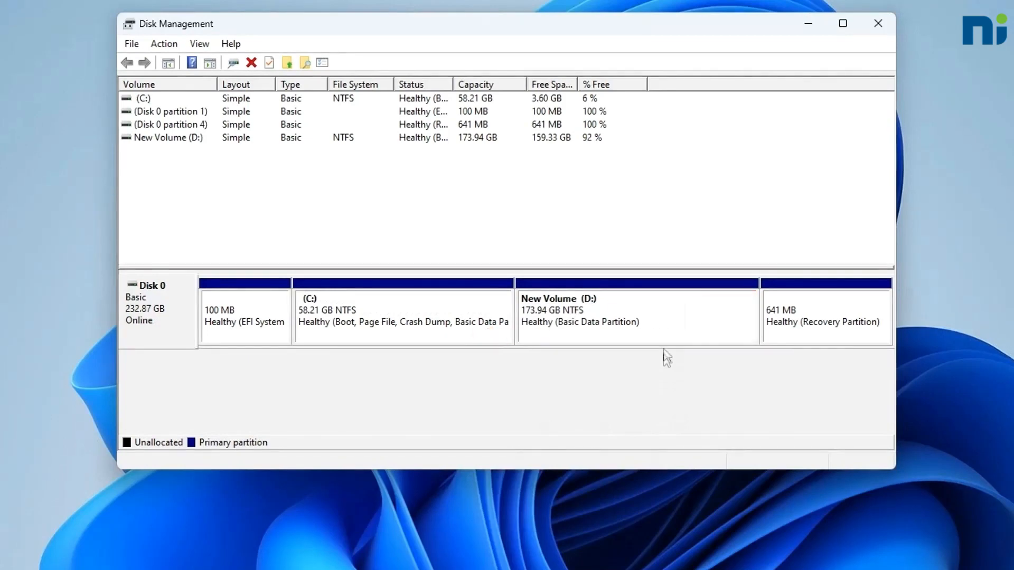
Step: Shrink New Volume (D:) by 100000 MB
{"action": "right_click", "coordinate": [669, 317]}
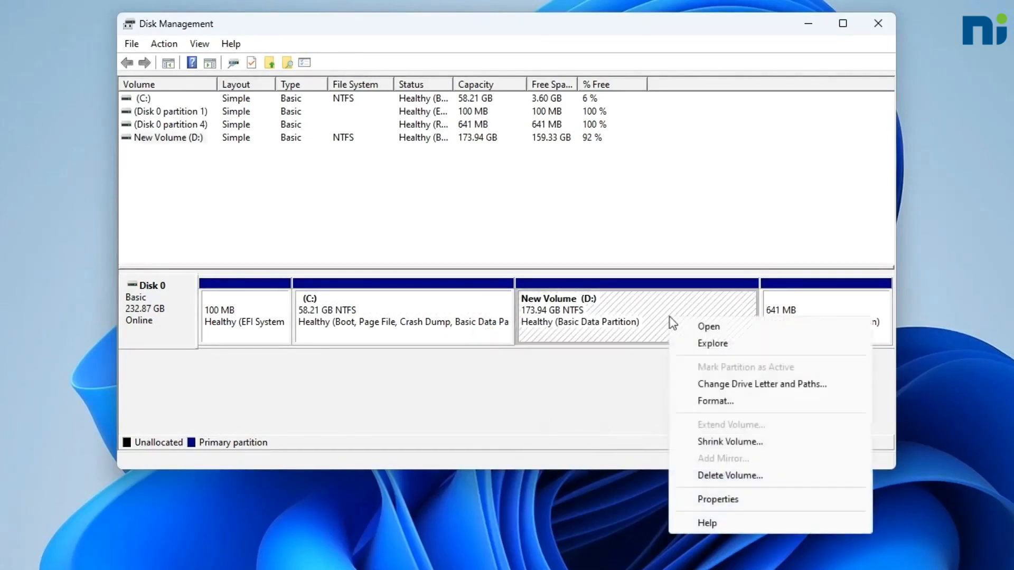
{"action": "left_click", "coordinate": [785, 444]}
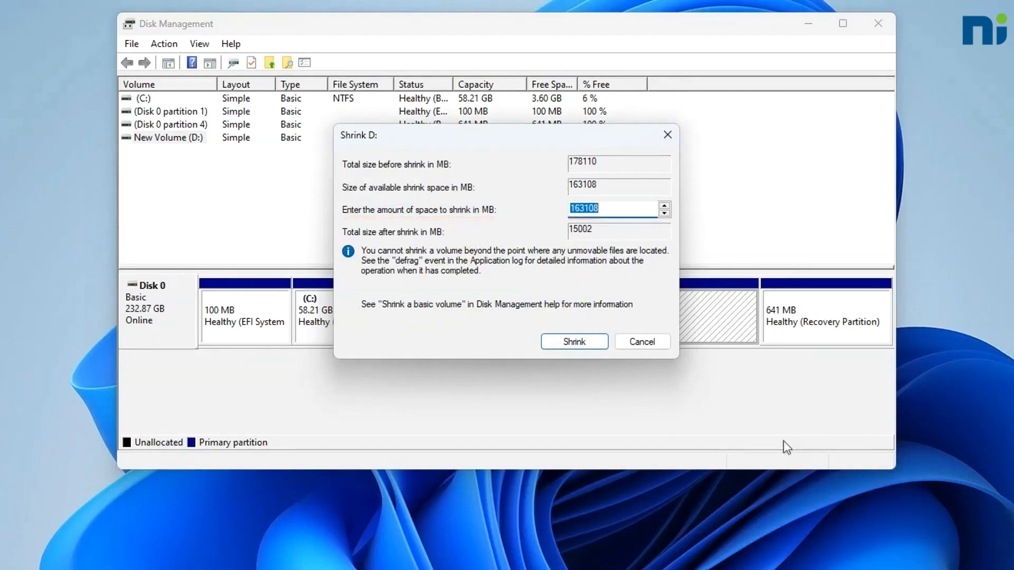
{"action": "left_click", "coordinate": [664, 213]}
{"action": "left_click", "coordinate": [663, 214]}
{"action": "left_click", "coordinate": [664, 213]}
{"action": "left_click", "coordinate": [664, 214]}
{"action": "left_click", "coordinate": [664, 214]}
{"action": "left_click", "coordinate": [664, 213]}
{"action": "left_click", "coordinate": [663, 213]}
{"action": "left_click", "coordinate": [663, 213]}
{"action": "left_click", "coordinate": [664, 214]}
{"action": "key", "text": "BackSpace"}
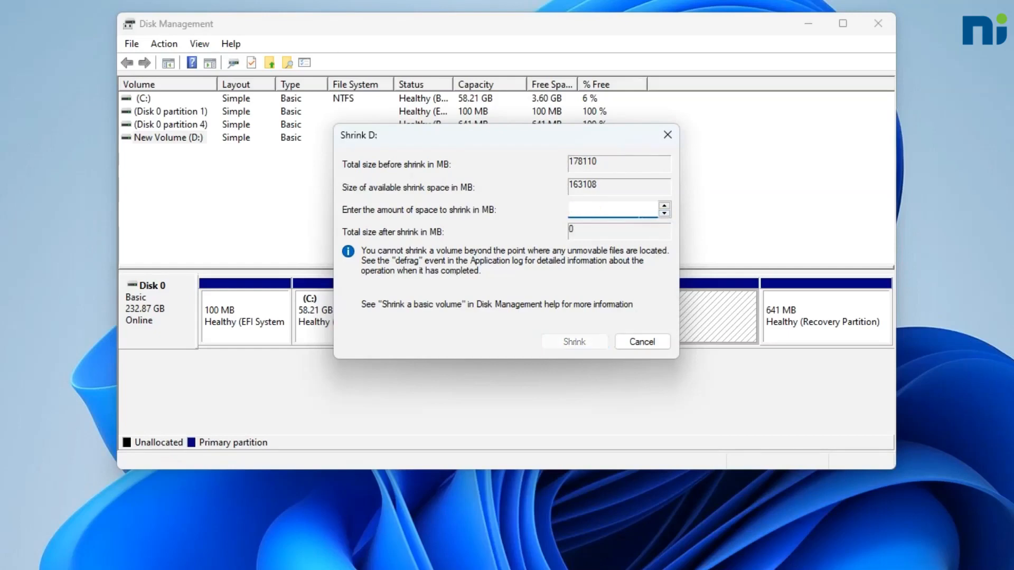
{"action": "type", "text": "1"}
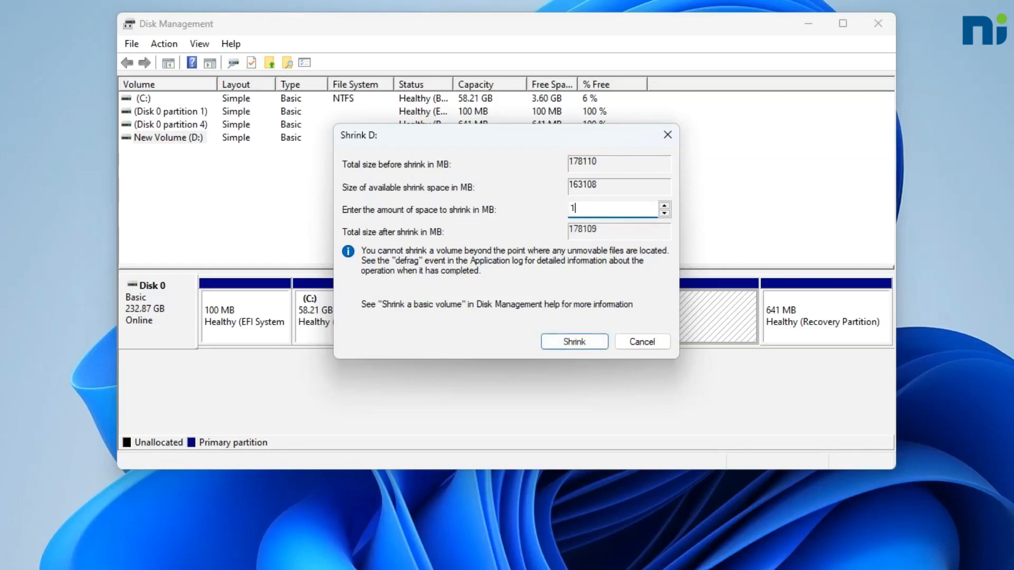
{"action": "type", "text": "00000"}
{"action": "left_click", "coordinate": [597, 343]}
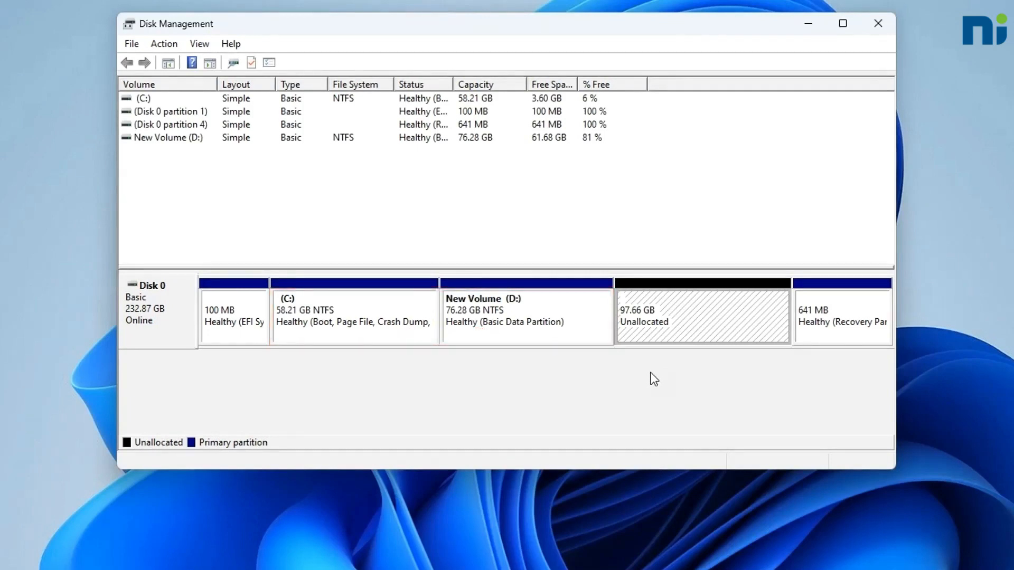
Step: Create a 100000 MB simple volume in the unallocated space with drive letter E, quick-formatted as NTFS and labelled New Volume
{"action": "right_click", "coordinate": [708, 317]}
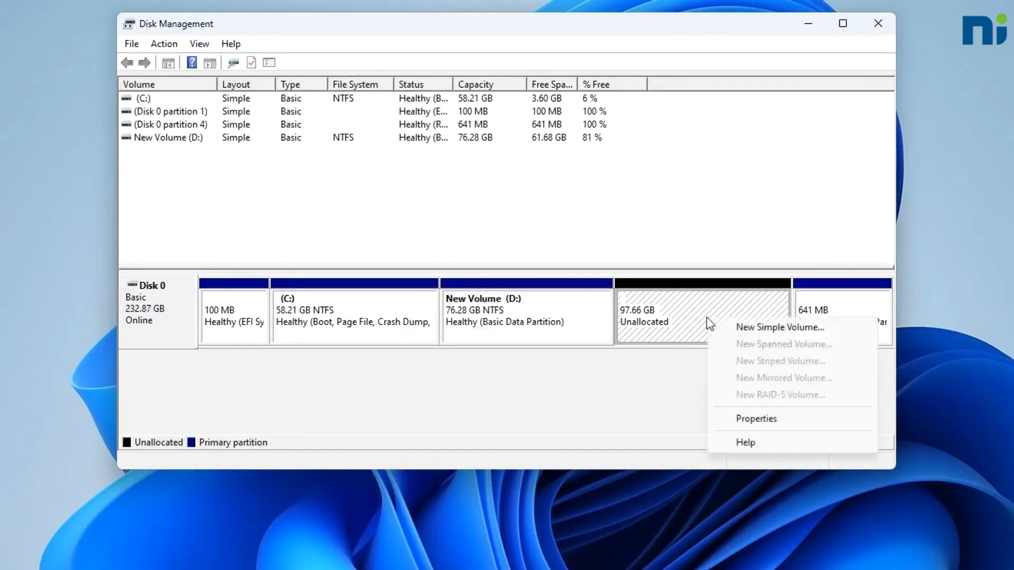
{"action": "left_click", "coordinate": [846, 330]}
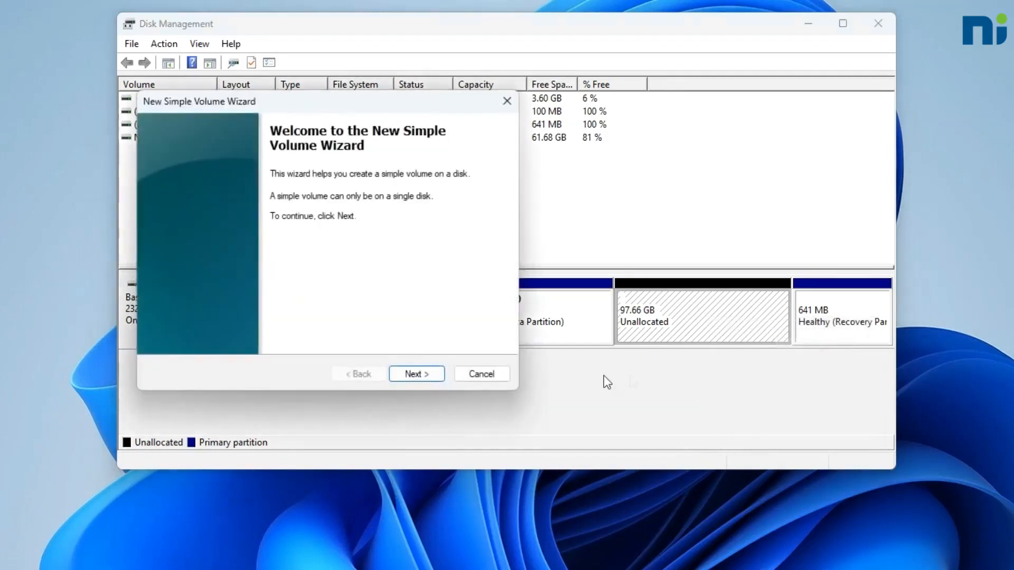
{"action": "left_click", "coordinate": [440, 374]}
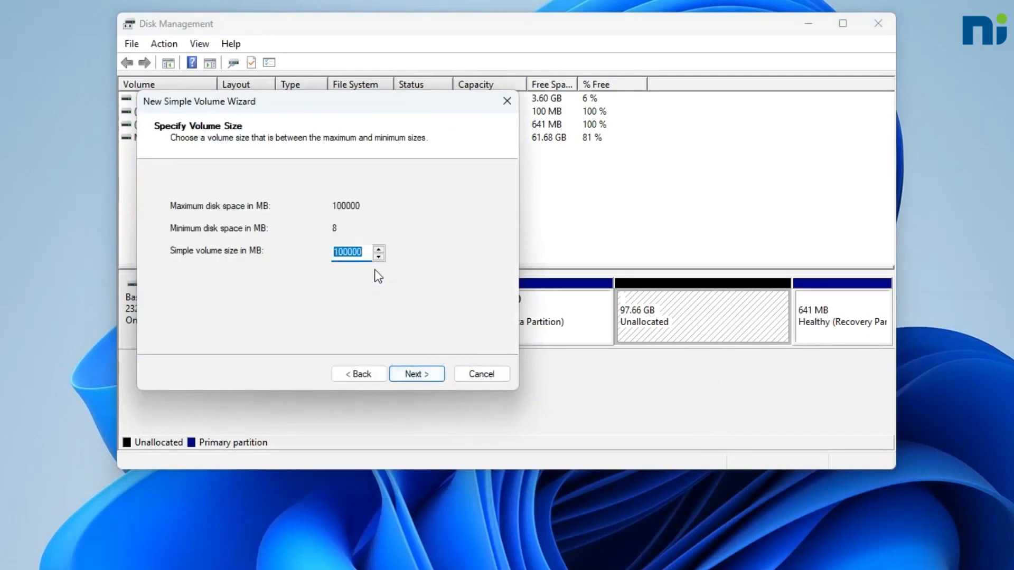
{"action": "left_click", "coordinate": [438, 375]}
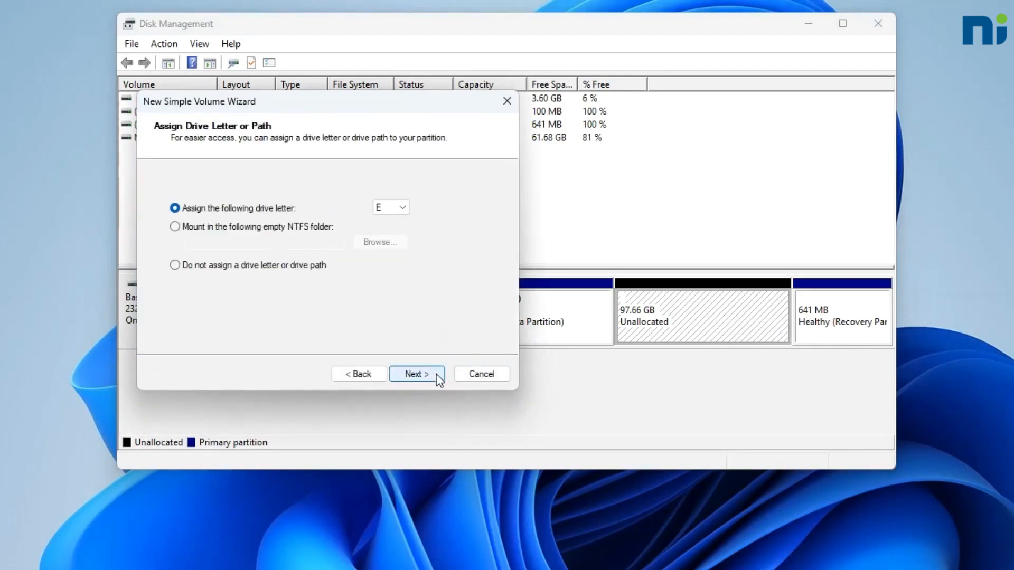
{"action": "left_click", "coordinate": [404, 208]}
{"action": "left_click", "coordinate": [438, 309]}
{"action": "left_click", "coordinate": [436, 374]}
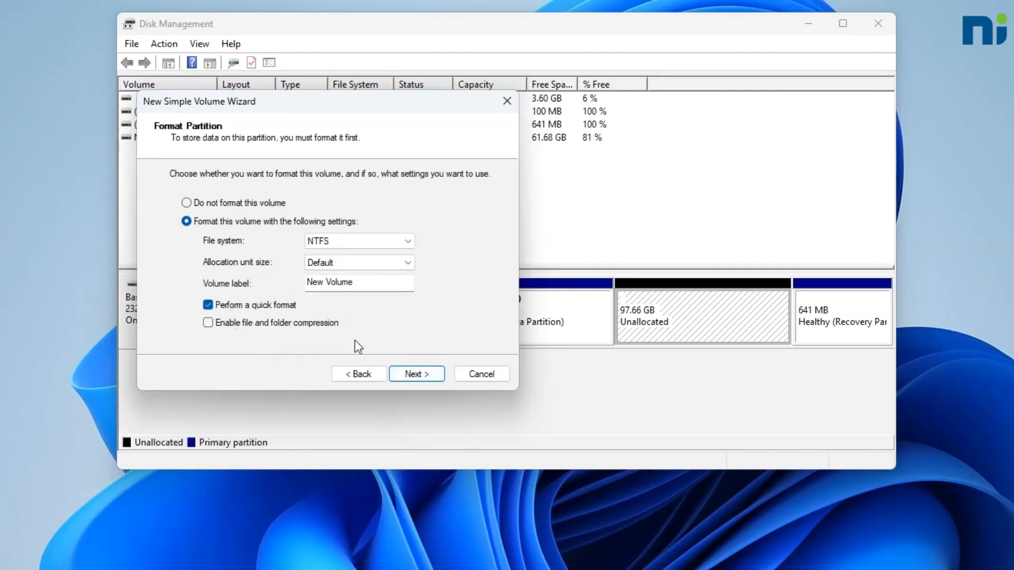
{"action": "left_click", "coordinate": [436, 376]}
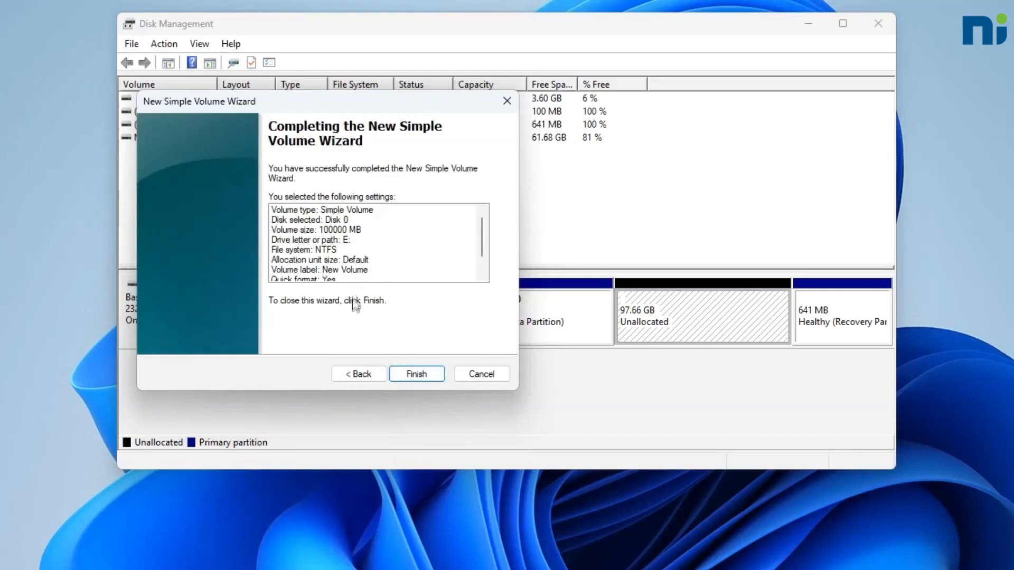
{"action": "left_click", "coordinate": [435, 378]}
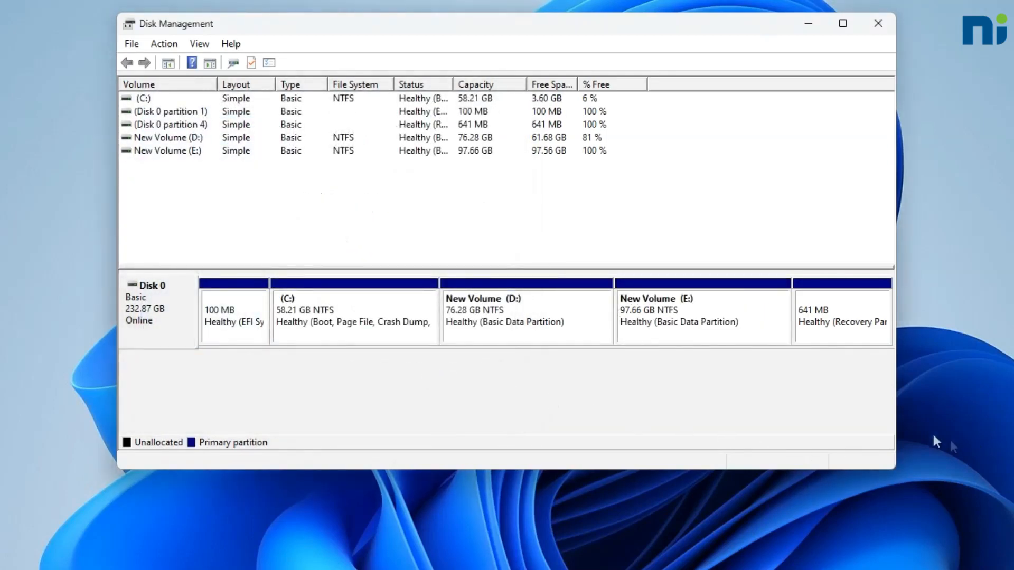
Step: Review the D: and E: partitions on Disk 0 and close Disk Management
{"action": "left_click", "coordinate": [515, 343]}
{"action": "left_click", "coordinate": [648, 340]}
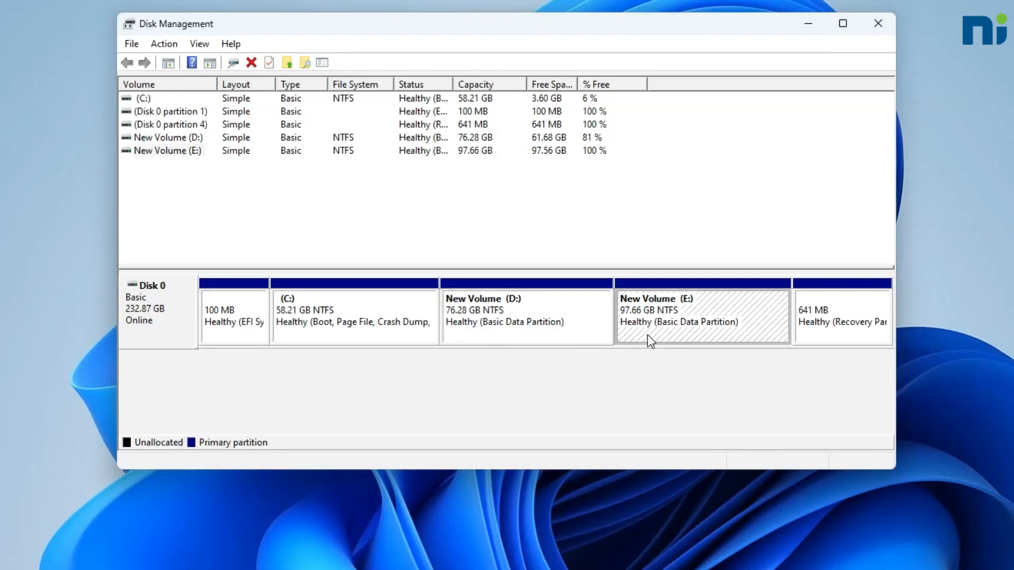
{"action": "left_click", "coordinate": [875, 25]}
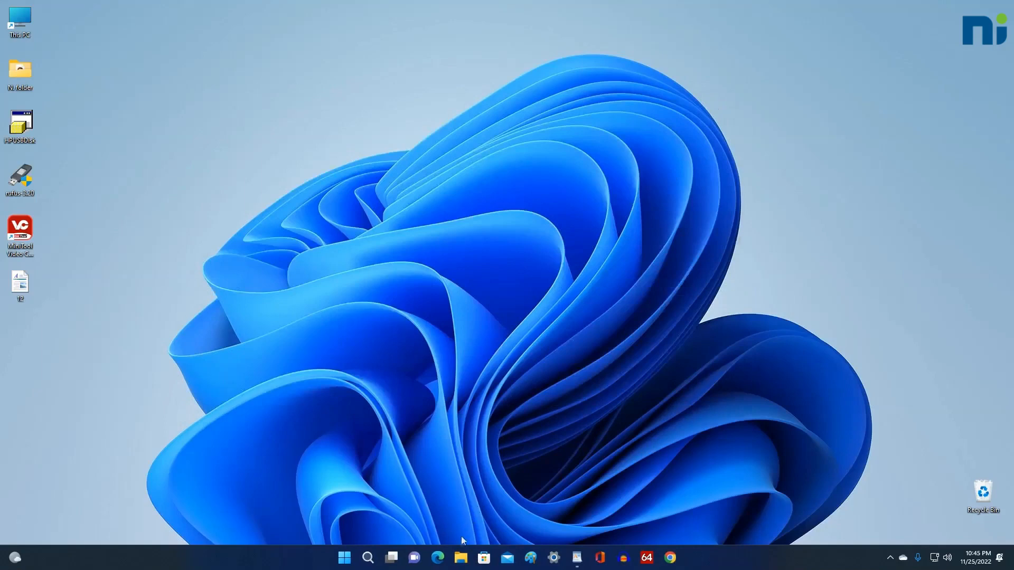
Step: Open New Volume (D:) and New Volume (E:) in two separate File Explorer windows arranged side by side
{"action": "left_click", "coordinate": [460, 557]}
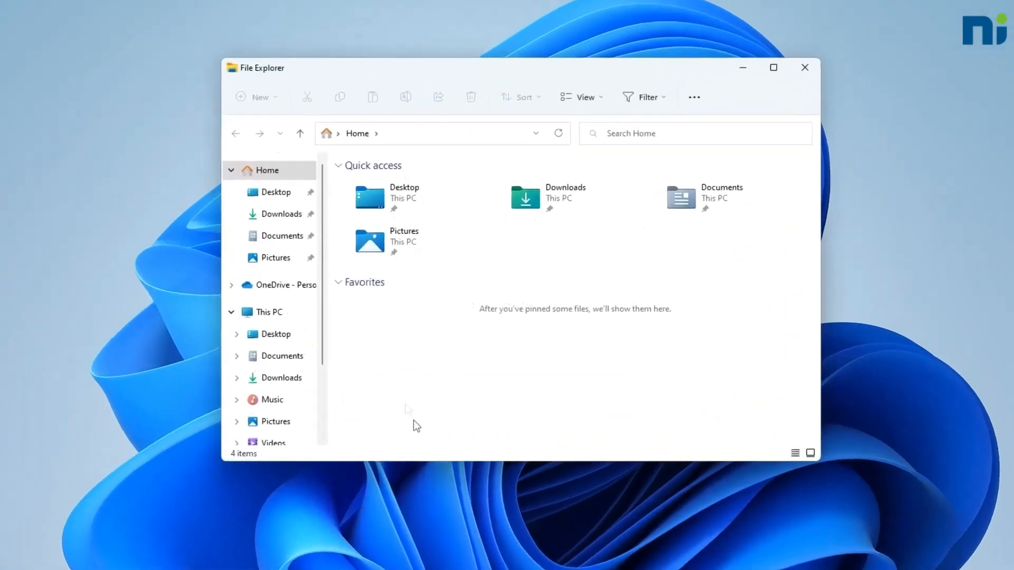
{"action": "left_click", "coordinate": [302, 315]}
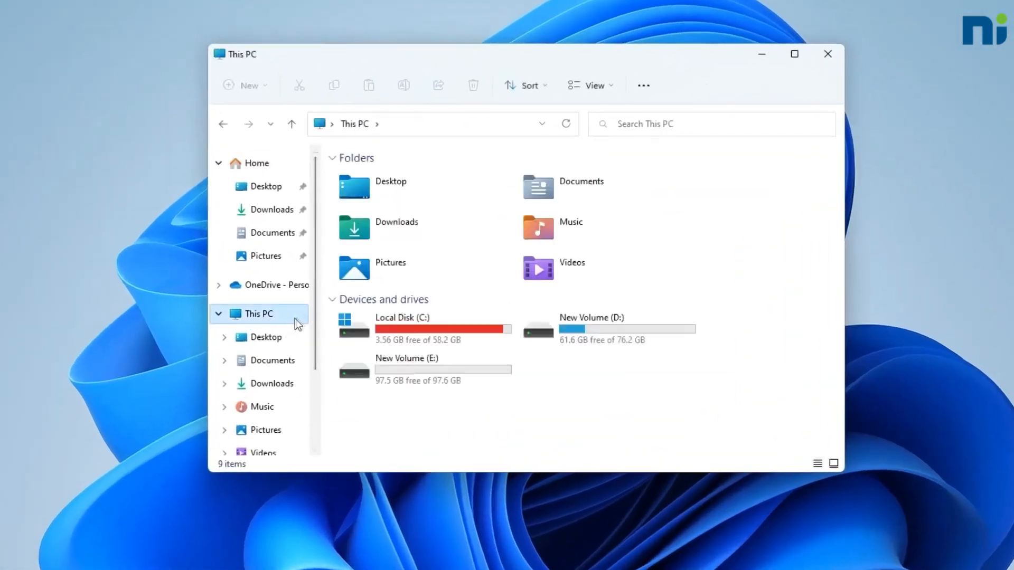
{"action": "right_click", "coordinate": [615, 335]}
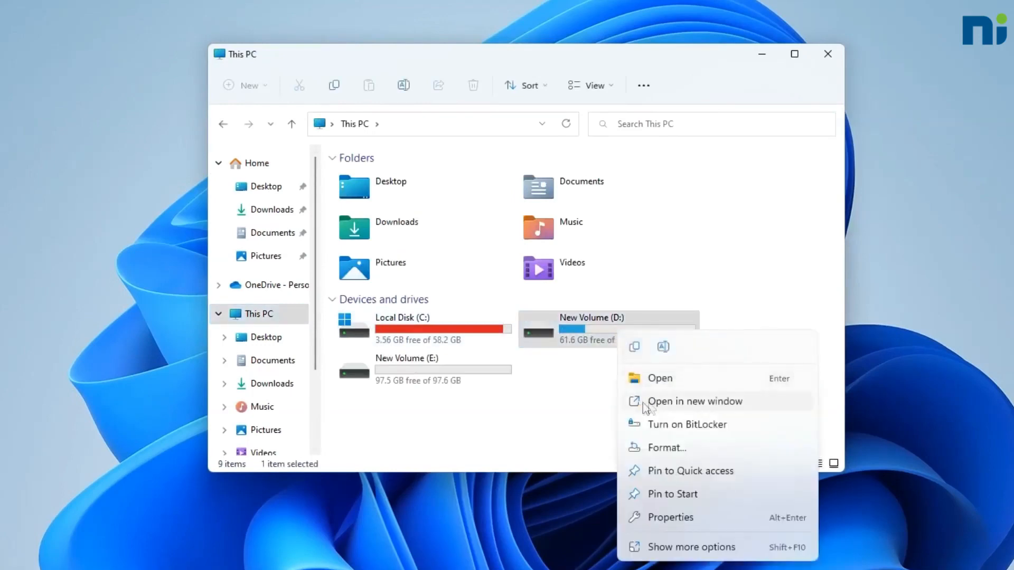
{"action": "left_click", "coordinate": [769, 404]}
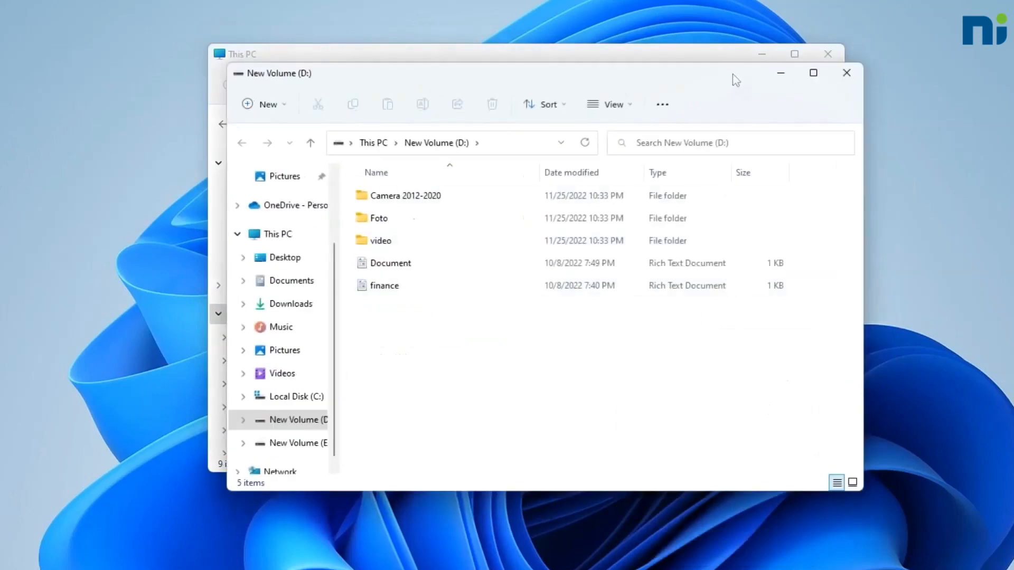
{"action": "left_click_drag", "start_coordinate": [733, 74], "coordinate": [521, 56]}
{"action": "left_click", "coordinate": [683, 58]}
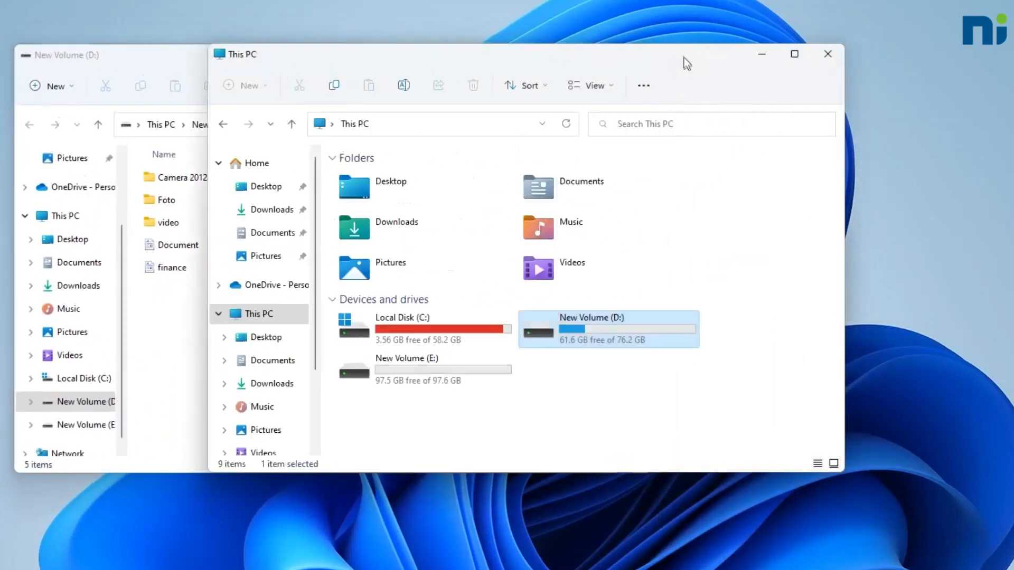
{"action": "double_click", "coordinate": [453, 375]}
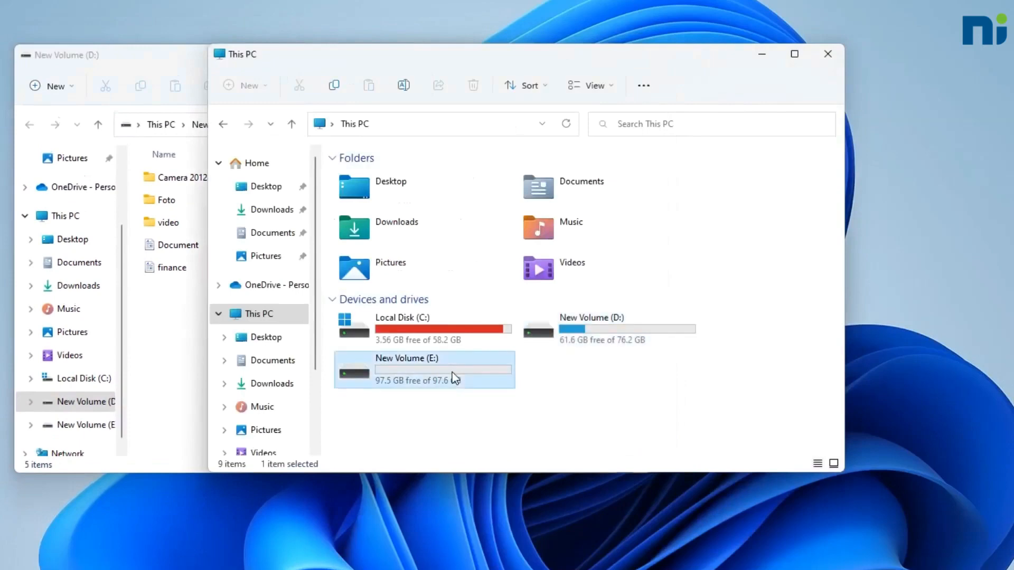
{"action": "left_click_drag", "start_coordinate": [419, 62], "coordinate": [628, 77]}
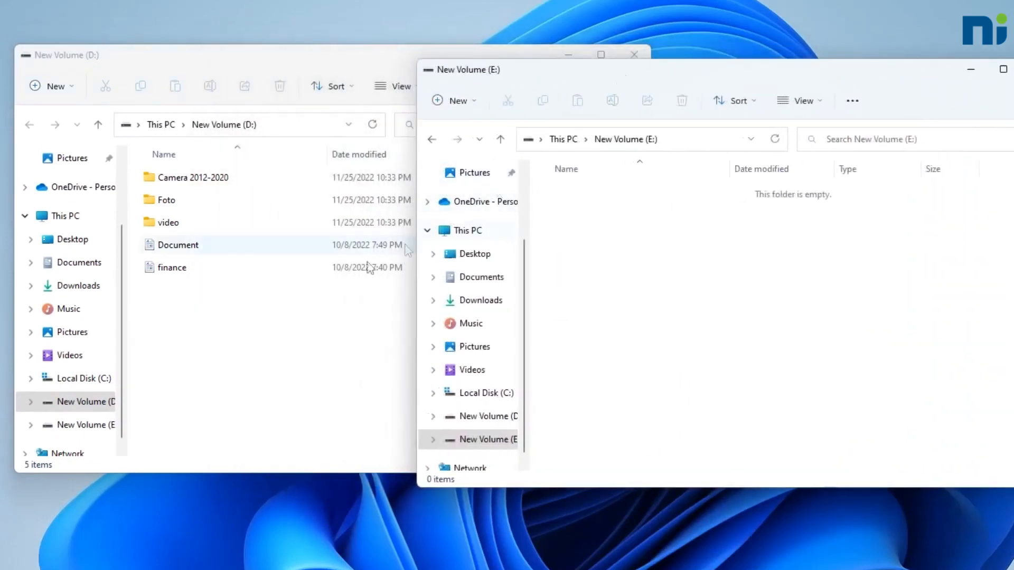
Step: Copy all folders and documents from New Volume (D:) to New Volume (E:) and clear both windows from the desktop
{"action": "left_click_drag", "start_coordinate": [166, 339], "coordinate": [232, 184]}
{"action": "left_click_drag", "start_coordinate": [144, 184], "coordinate": [755, 320]}
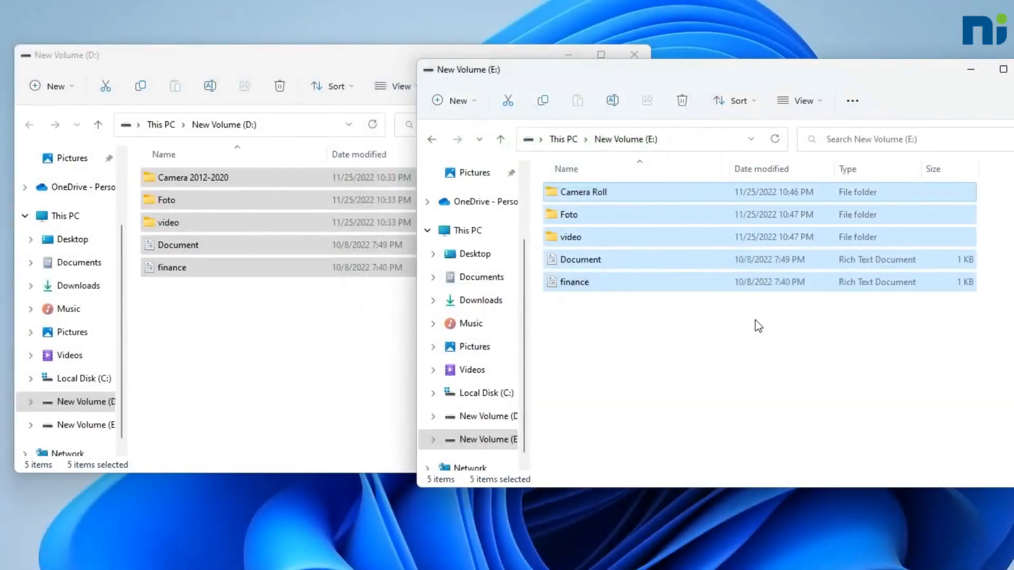
{"action": "left_click", "coordinate": [970, 69]}
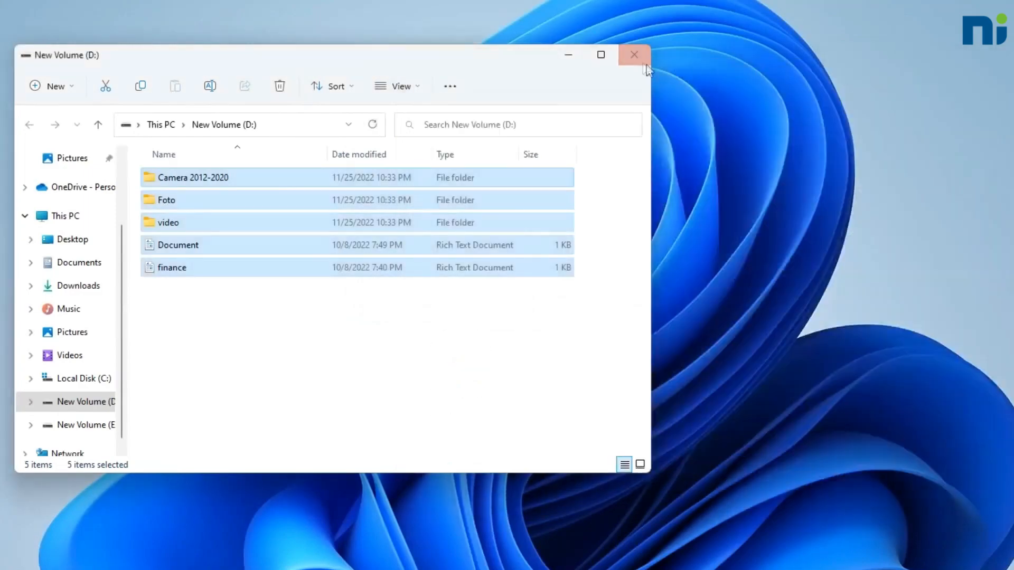
{"action": "left_click", "coordinate": [634, 55]}
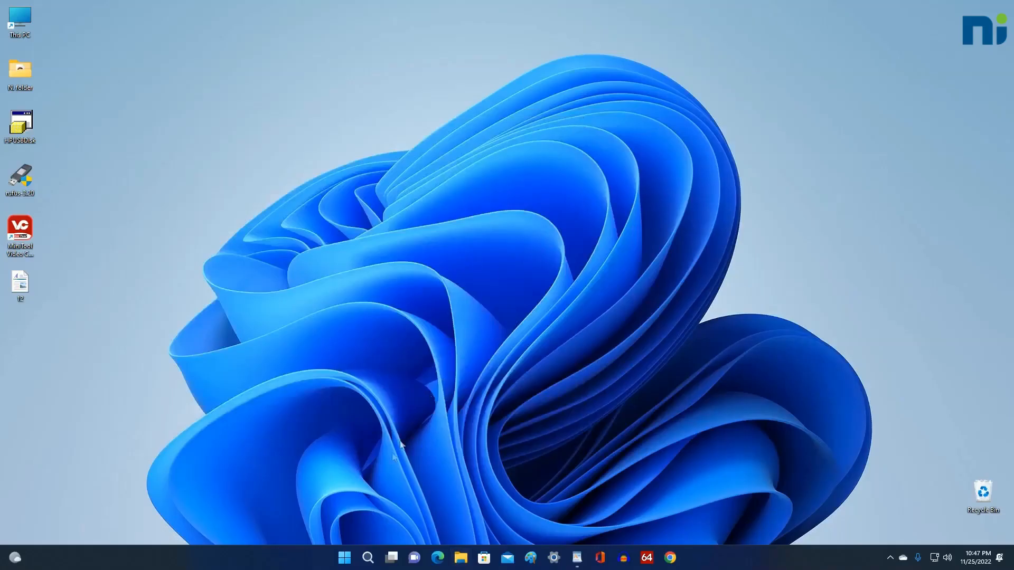
Step: Reopen Disk Management, widen its window to show all Disk 0 partitions, and move it toward the desktop's centre
{"action": "right_click", "coordinate": [347, 559]}
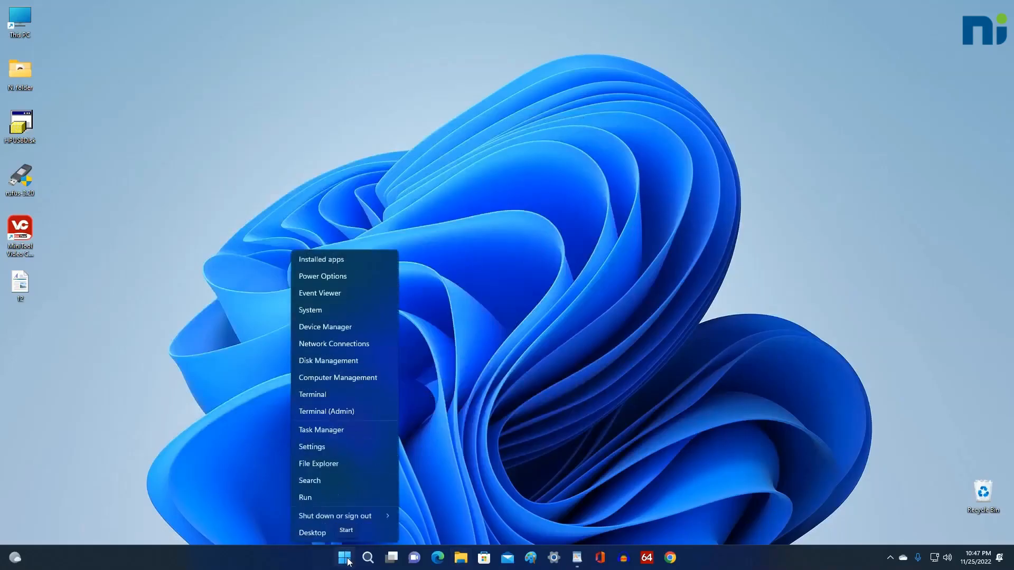
{"action": "left_click", "coordinate": [386, 364]}
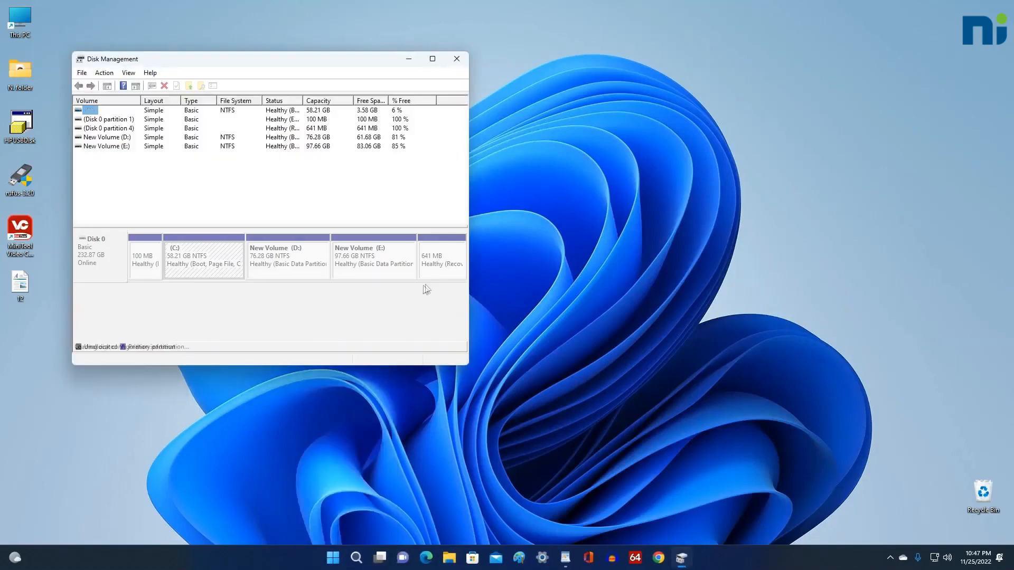
{"action": "left_click_drag", "start_coordinate": [469, 294], "coordinate": [638, 291]}
{"action": "left_click_drag", "start_coordinate": [423, 64], "coordinate": [581, 108]}
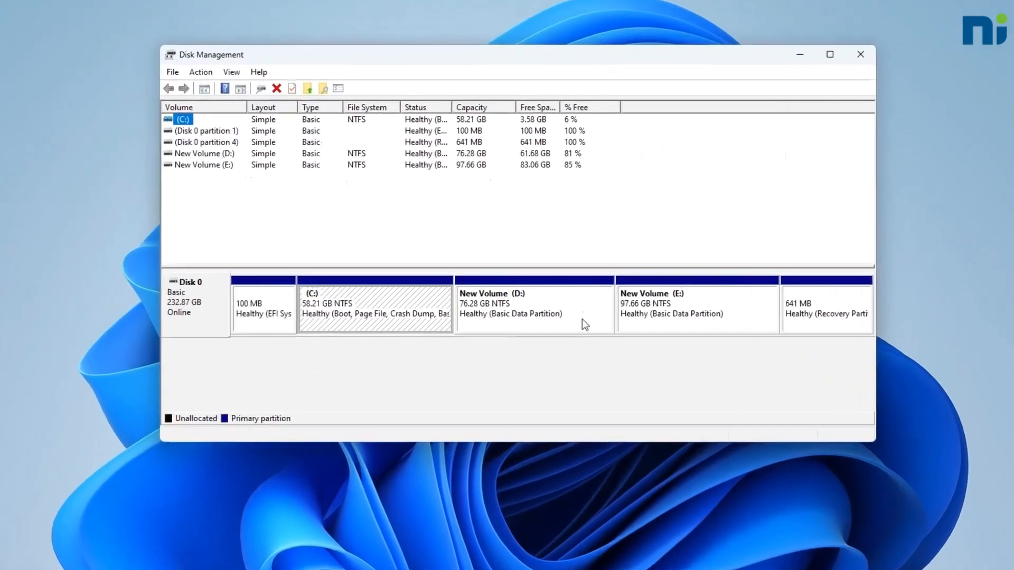
Step: Delete the New Volume (D:) partition on Disk 0 and accept erasing its data
{"action": "left_click", "coordinate": [583, 322]}
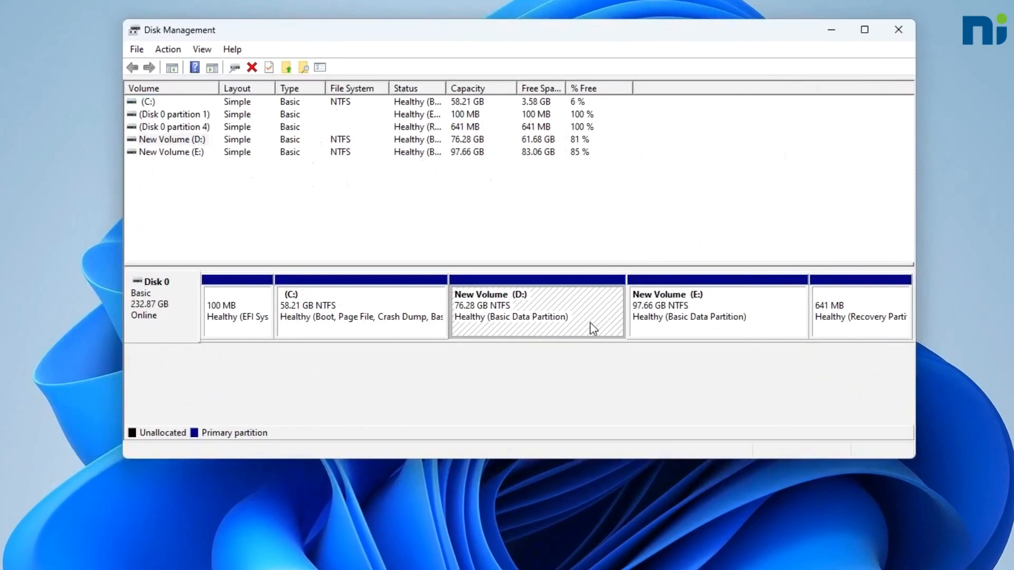
{"action": "right_click", "coordinate": [590, 324]}
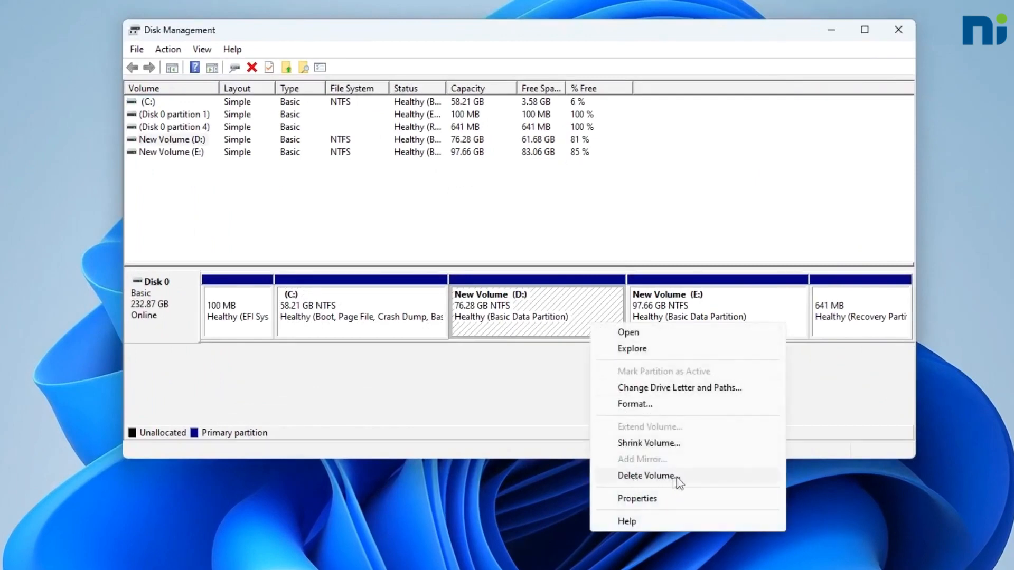
{"action": "left_click", "coordinate": [724, 477]}
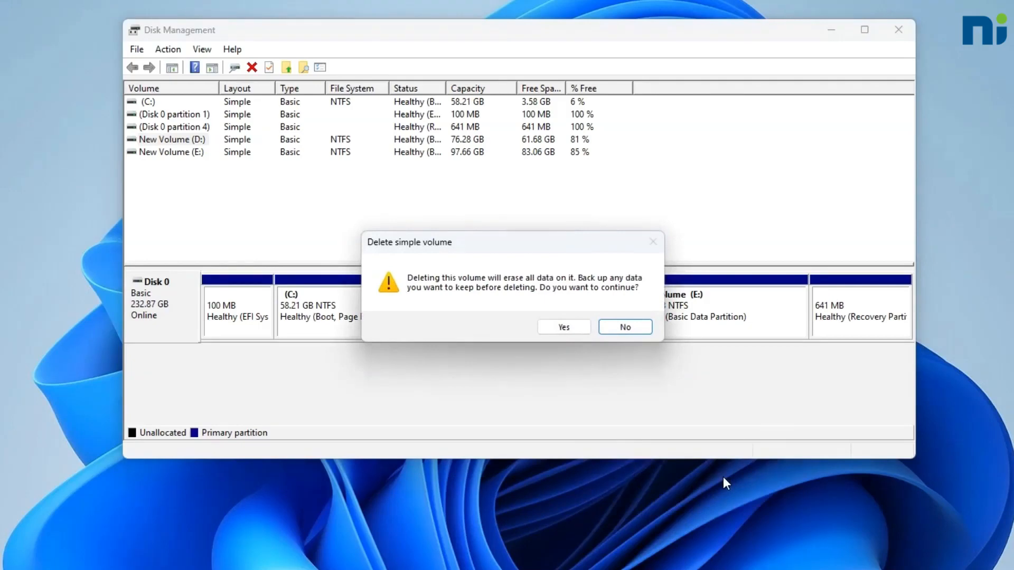
{"action": "left_click", "coordinate": [578, 331]}
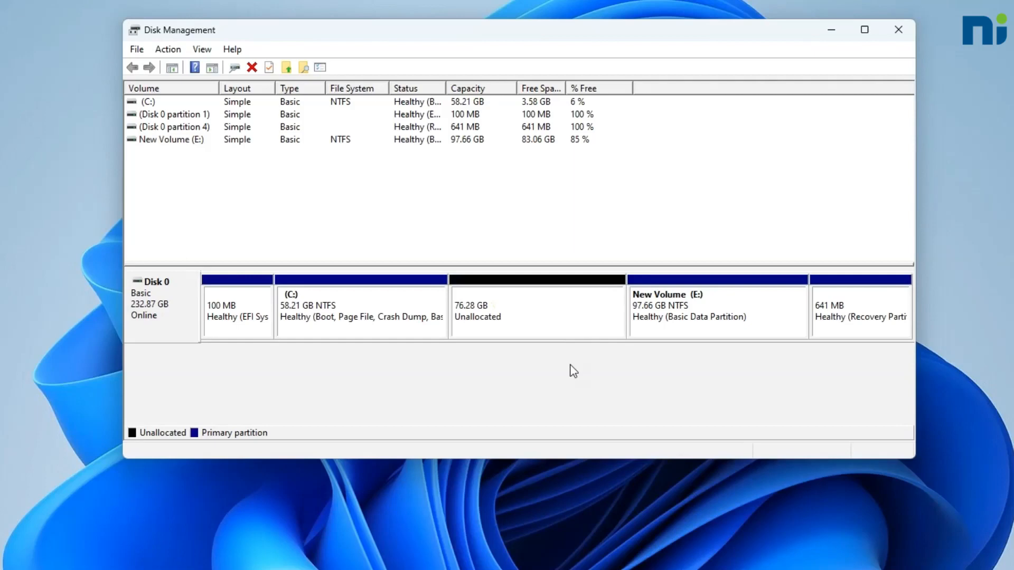
{"action": "left_click", "coordinate": [574, 372]}
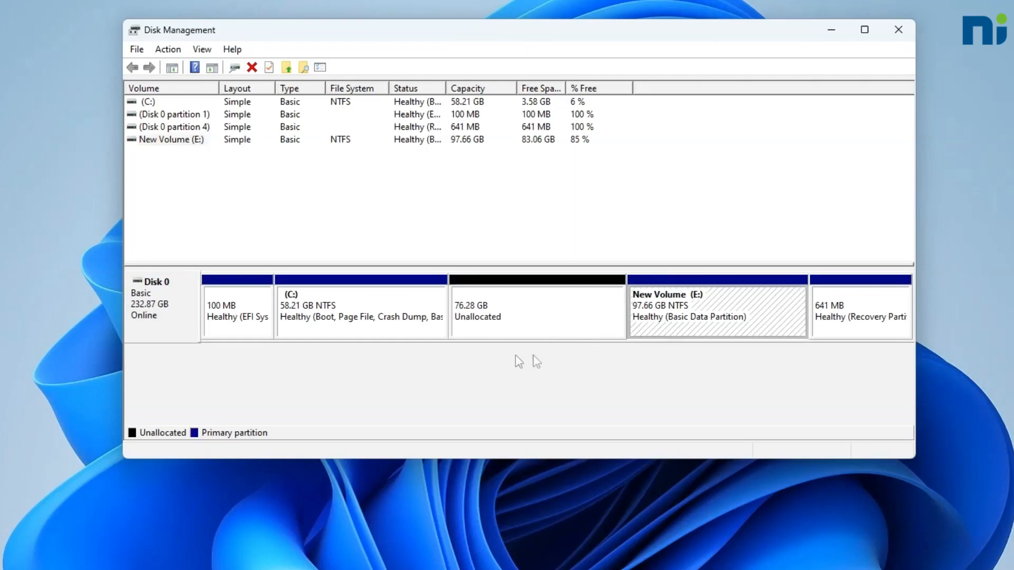
Step: Extend the C: volume with all 78109 MB of the adjacent unallocated space on Disk 0
{"action": "right_click", "coordinate": [378, 334]}
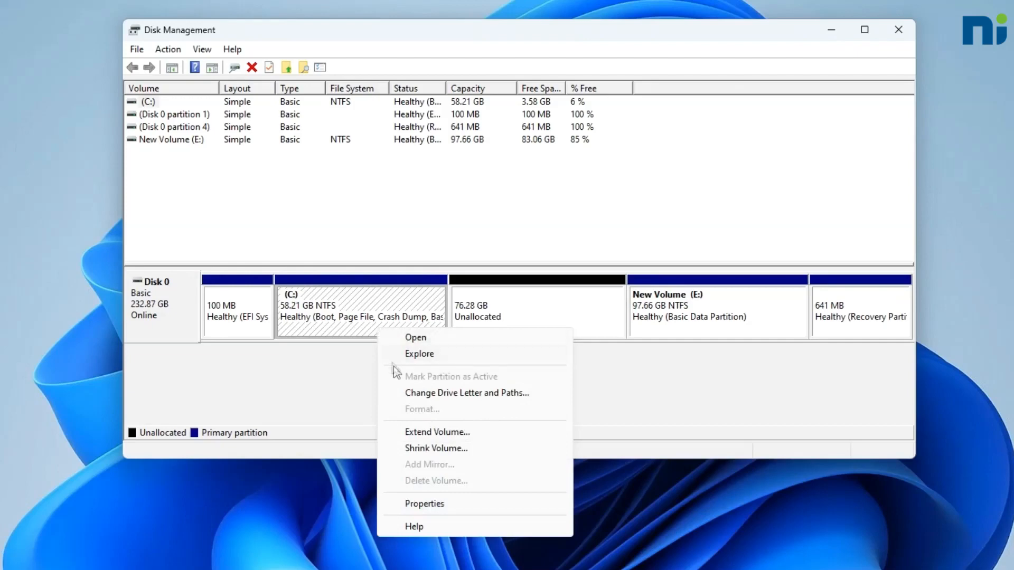
{"action": "left_click", "coordinate": [520, 439]}
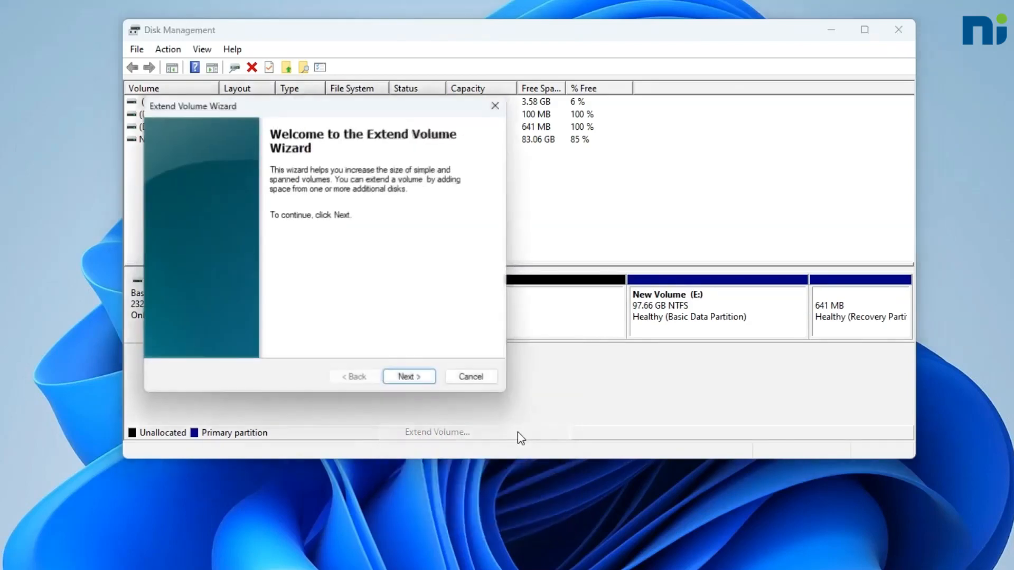
{"action": "left_click", "coordinate": [430, 379]}
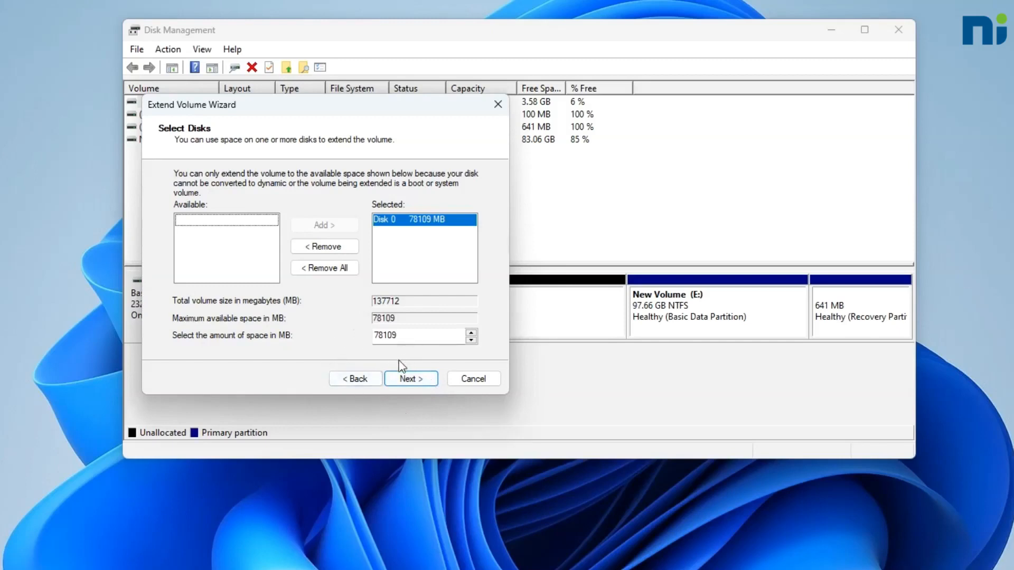
{"action": "left_click", "coordinate": [392, 380]}
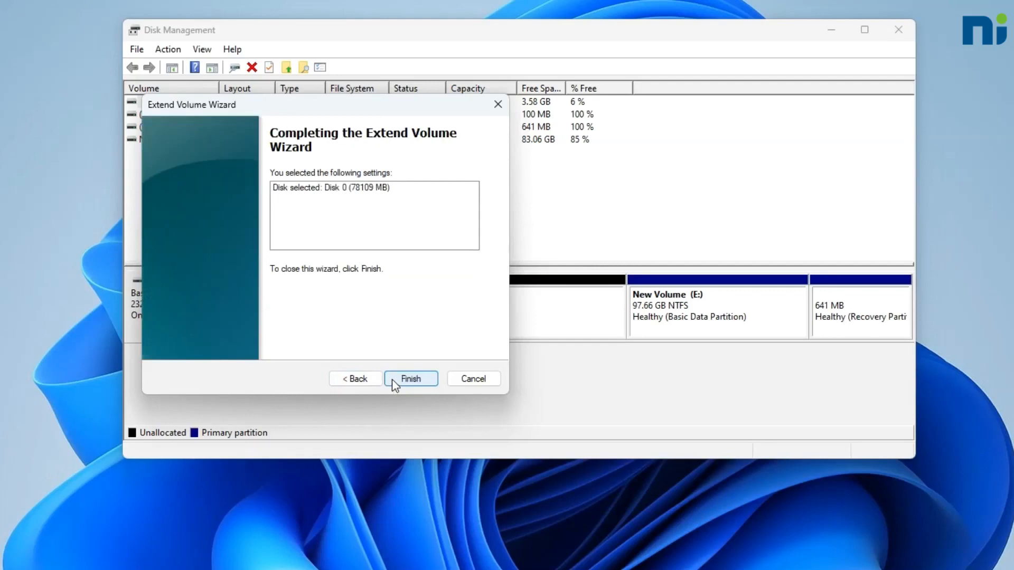
{"action": "left_click", "coordinate": [431, 382]}
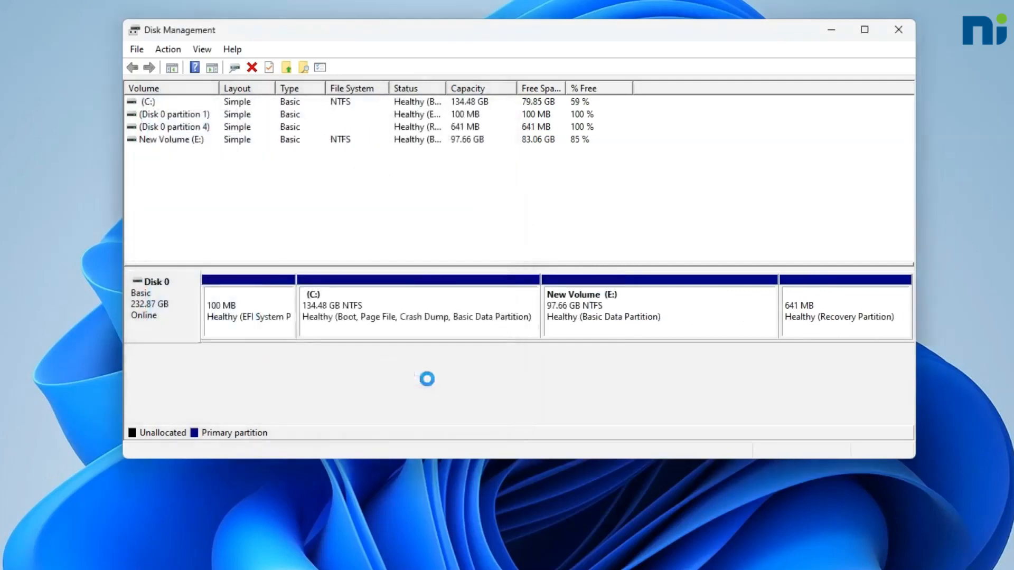
{"action": "left_click", "coordinate": [338, 331]}
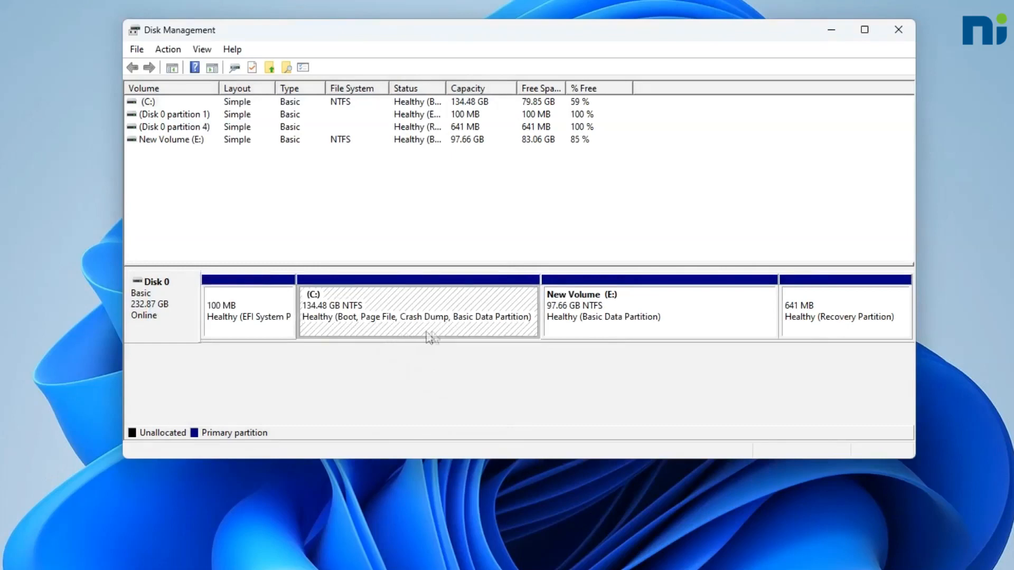
Step: Close Disk Management and open This PC in File Explorer to check the C: drive's capacity and free space
{"action": "left_click", "coordinate": [898, 29]}
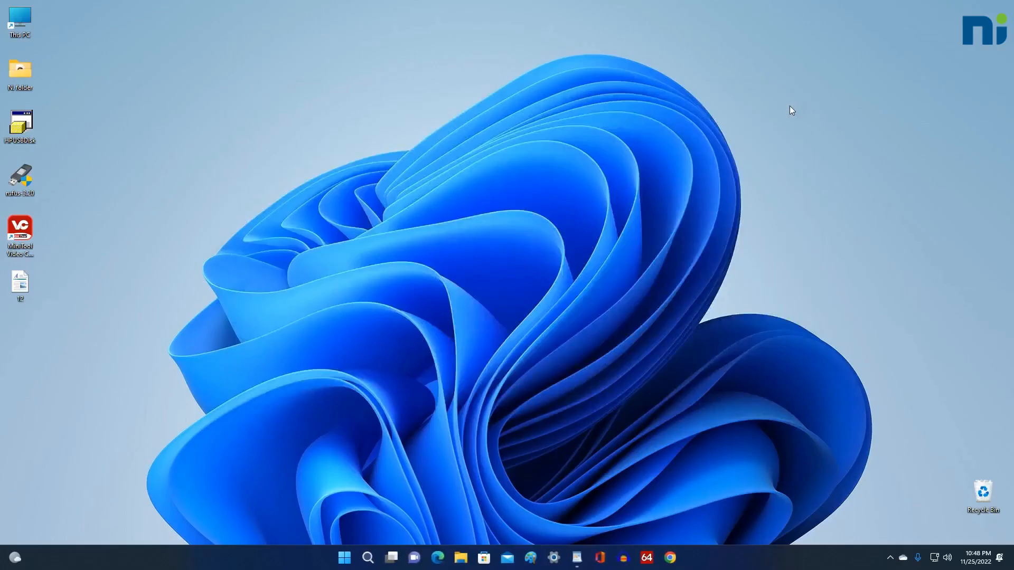
{"action": "left_click", "coordinate": [462, 558]}
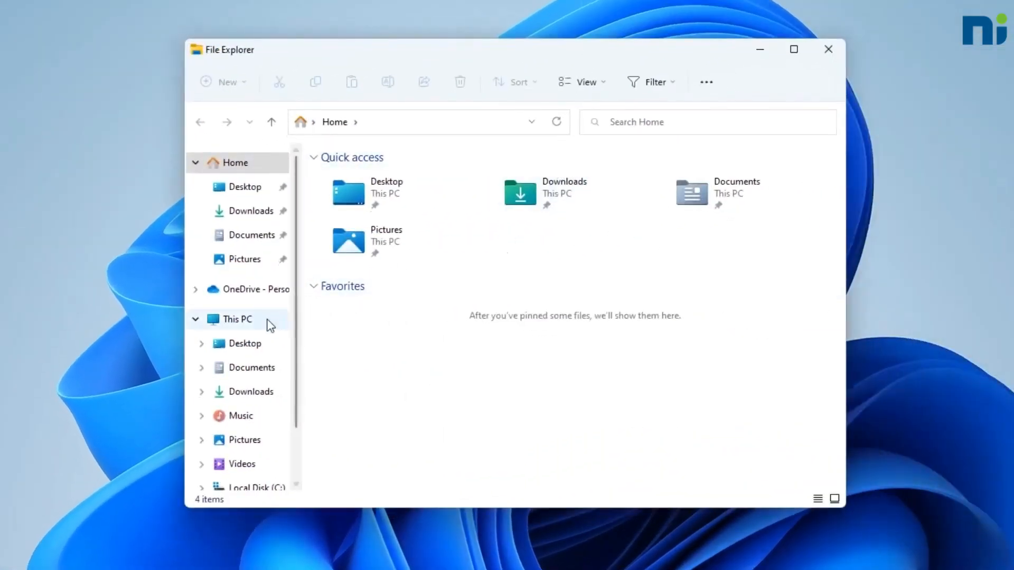
{"action": "left_click", "coordinate": [266, 322]}
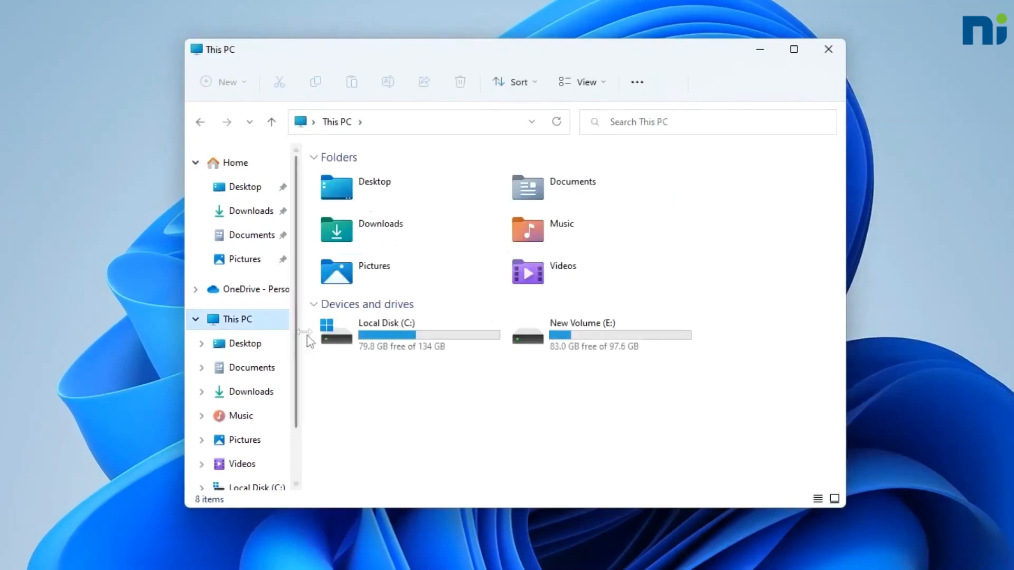